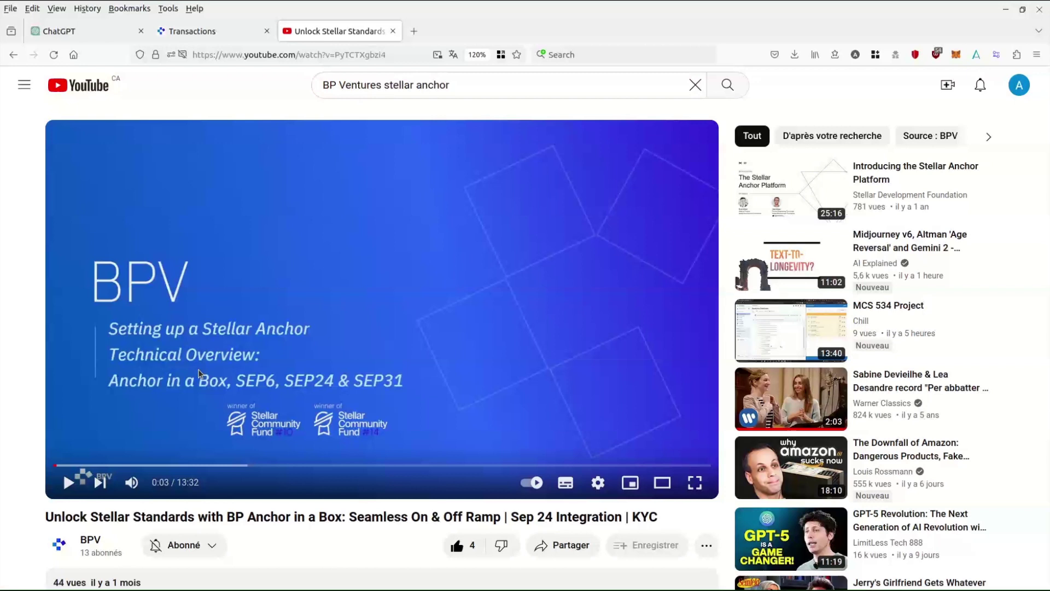
Step: Switch to the Anchor In a Box dashboard, generate a new API key and copy it
{"action": "left_click", "coordinate": [205, 34]}
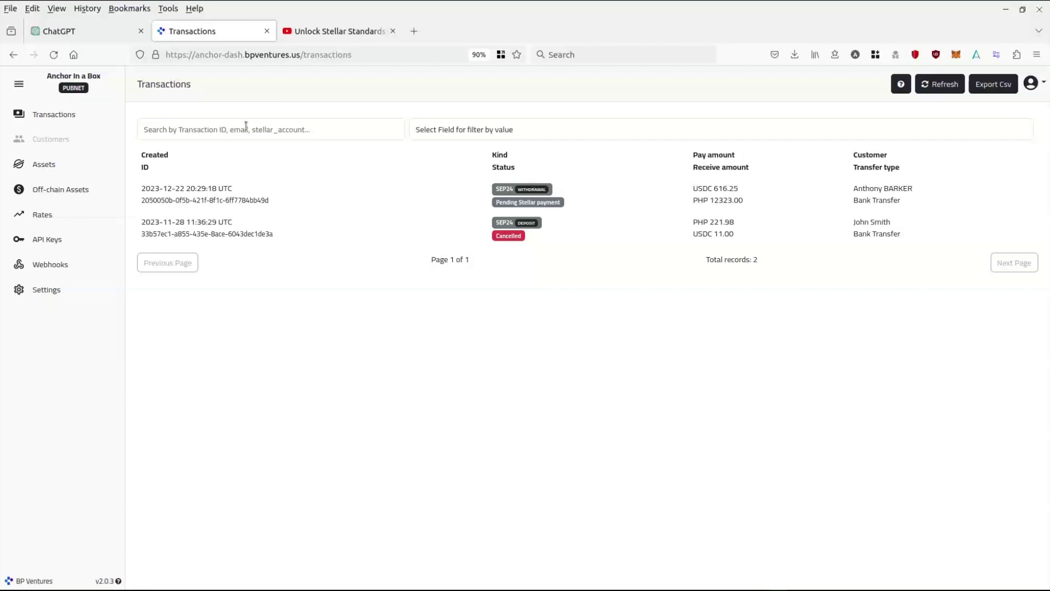
{"action": "left_click", "coordinate": [484, 130]}
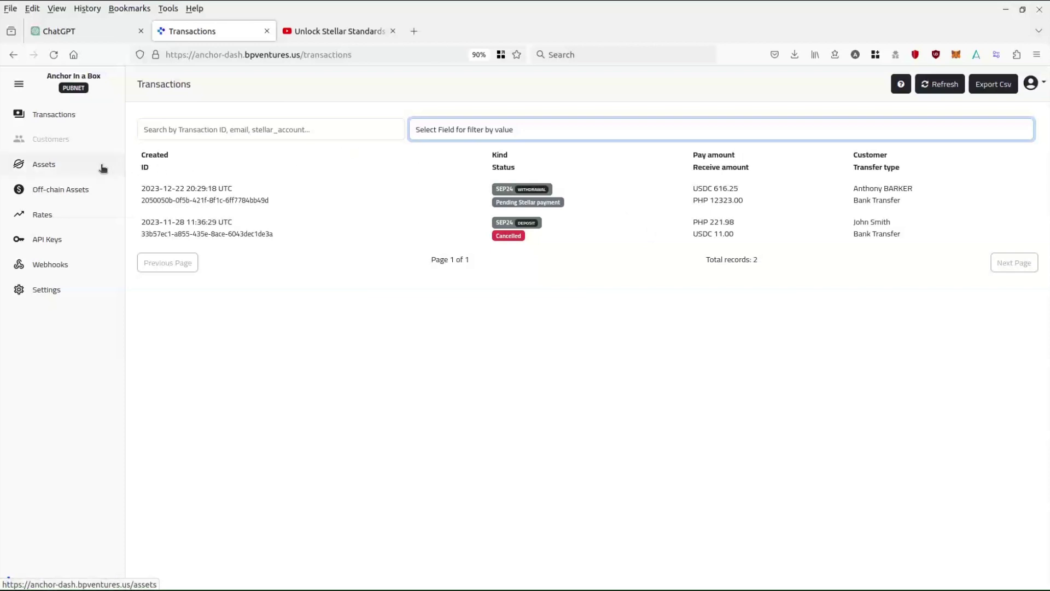
{"action": "left_click", "coordinate": [59, 241]}
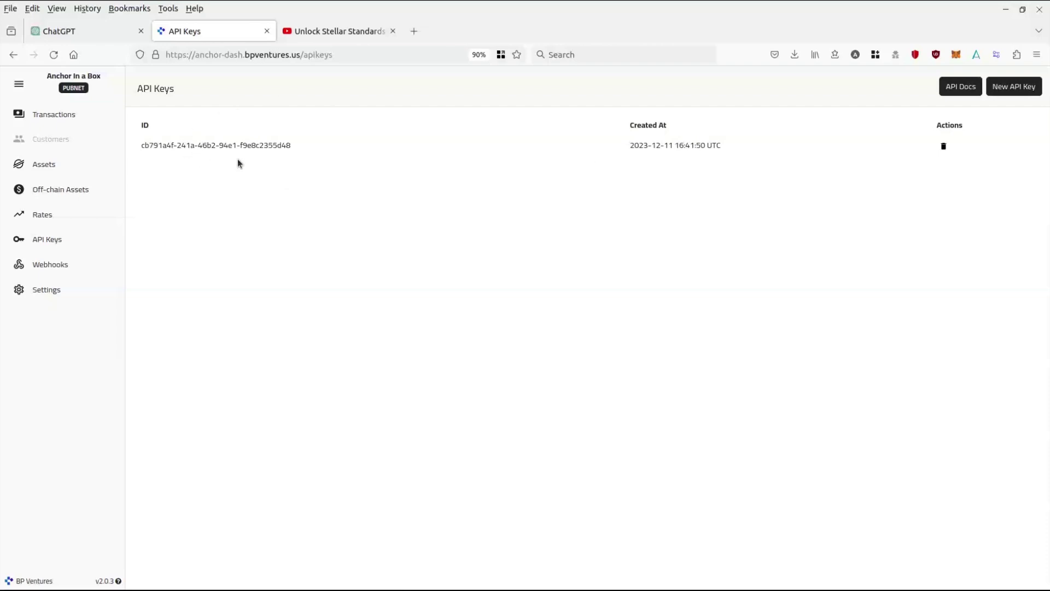
{"action": "left_click", "coordinate": [1012, 89]}
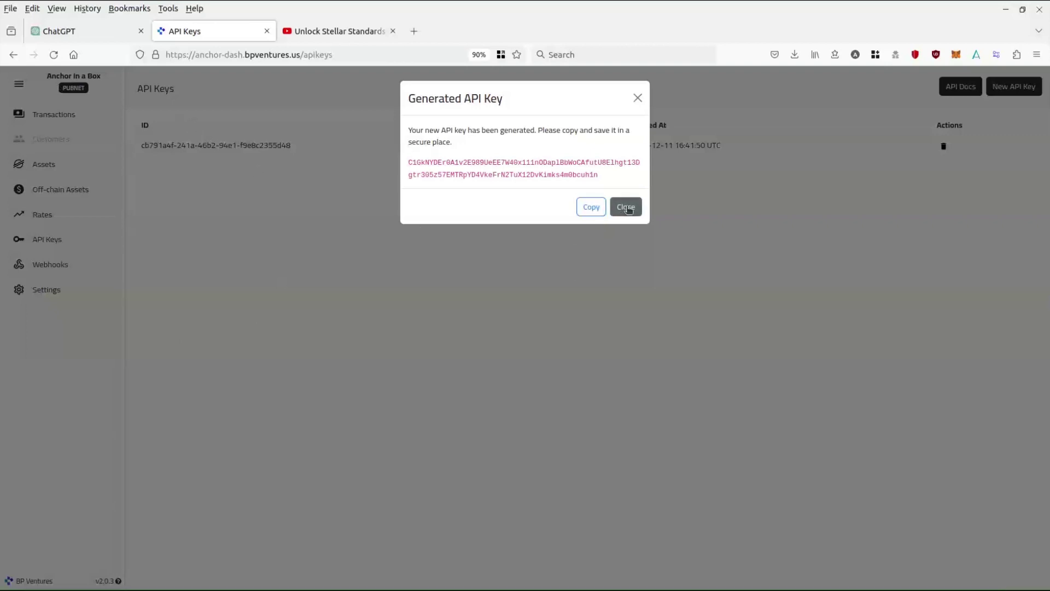
{"action": "left_click", "coordinate": [591, 207]}
{"action": "left_click", "coordinate": [627, 208]}
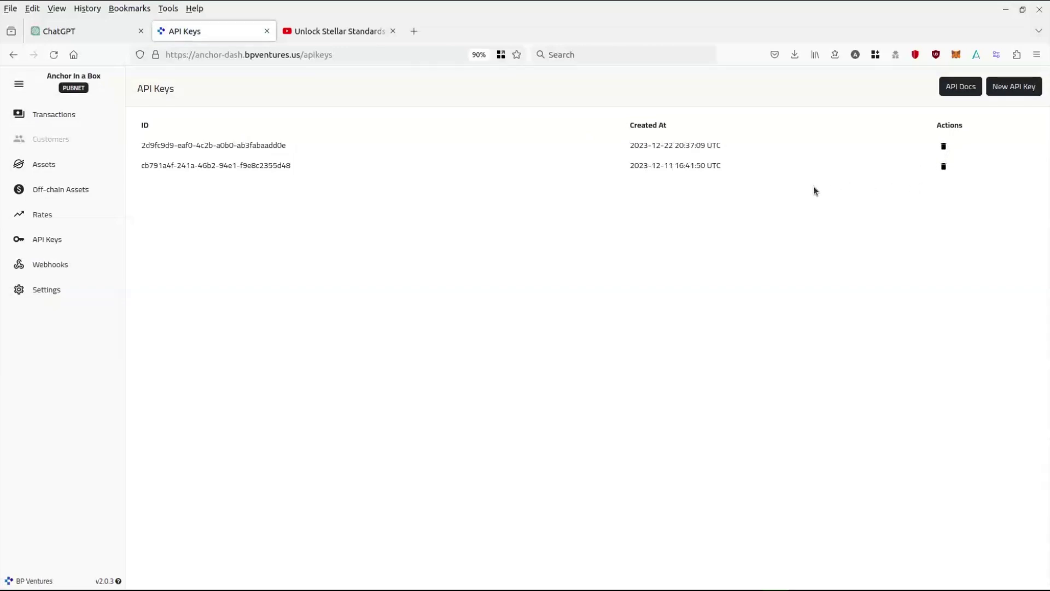
Step: Open the Anchor In a Box API documentation, look through its endpoint list and return to the dashboard
{"action": "left_click", "coordinate": [951, 91]}
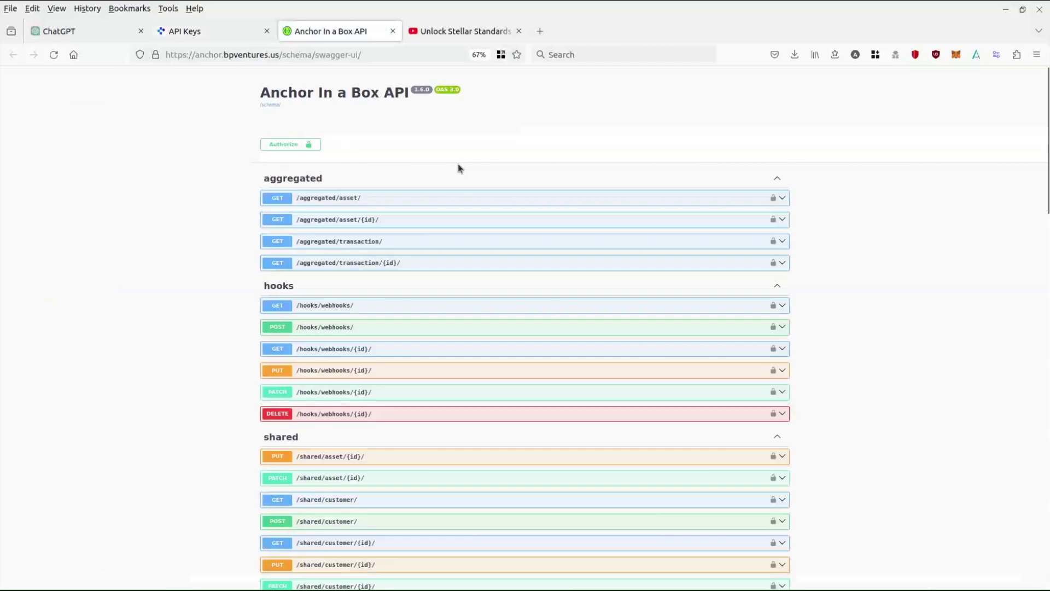
{"action": "scroll", "coordinate": [545, 355], "scroll_direction": "down", "scroll_amount": 5}
{"action": "scroll", "coordinate": [545, 365], "scroll_direction": "down", "scroll_amount": 7}
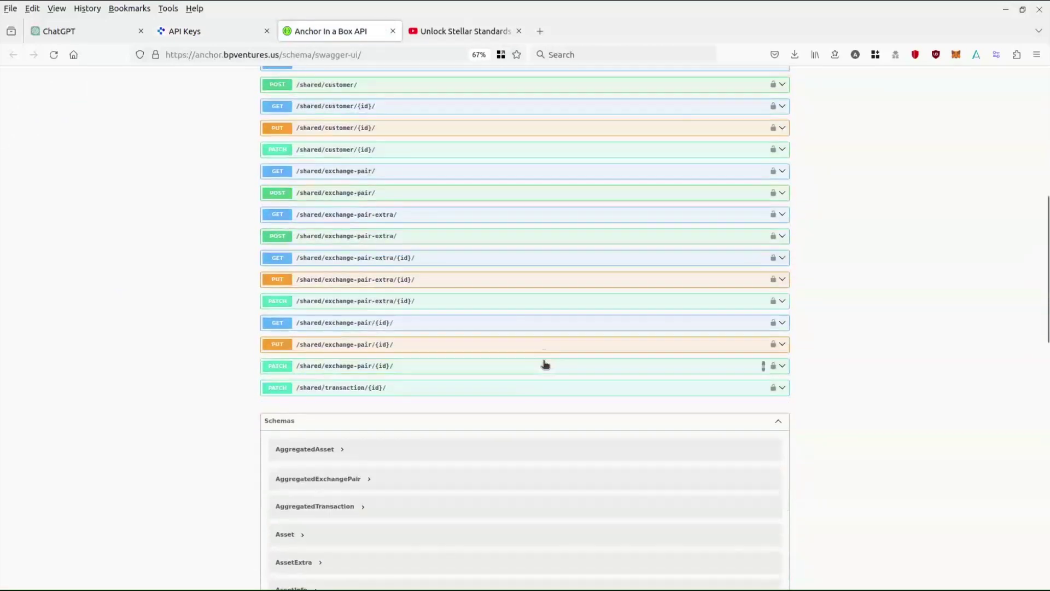
{"action": "scroll", "coordinate": [542, 367], "scroll_direction": "up", "scroll_amount": 6}
{"action": "scroll", "coordinate": [543, 370], "scroll_direction": "up", "scroll_amount": 5}
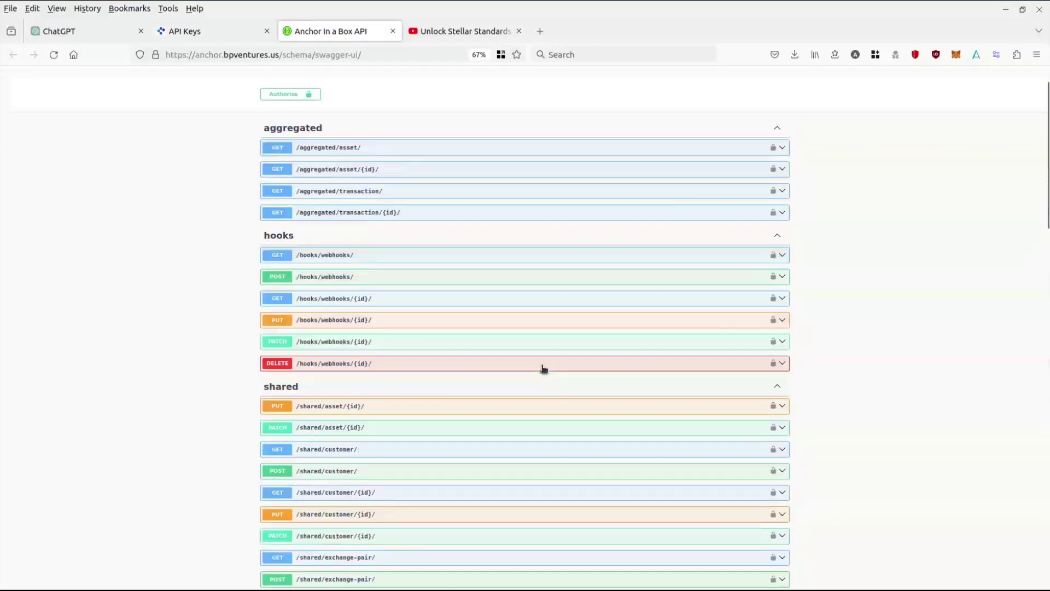
{"action": "left_click", "coordinate": [173, 31]}
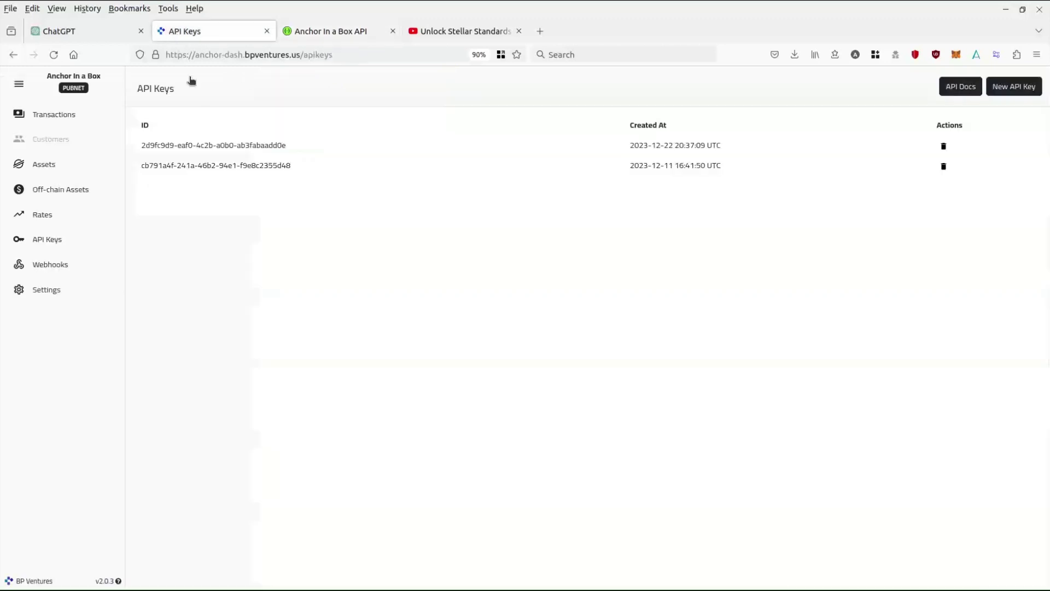
Step: View the details of the iso4217:PHP to stellar:USDC exchange rate and the list of configured webhooks
{"action": "left_click", "coordinate": [74, 214]}
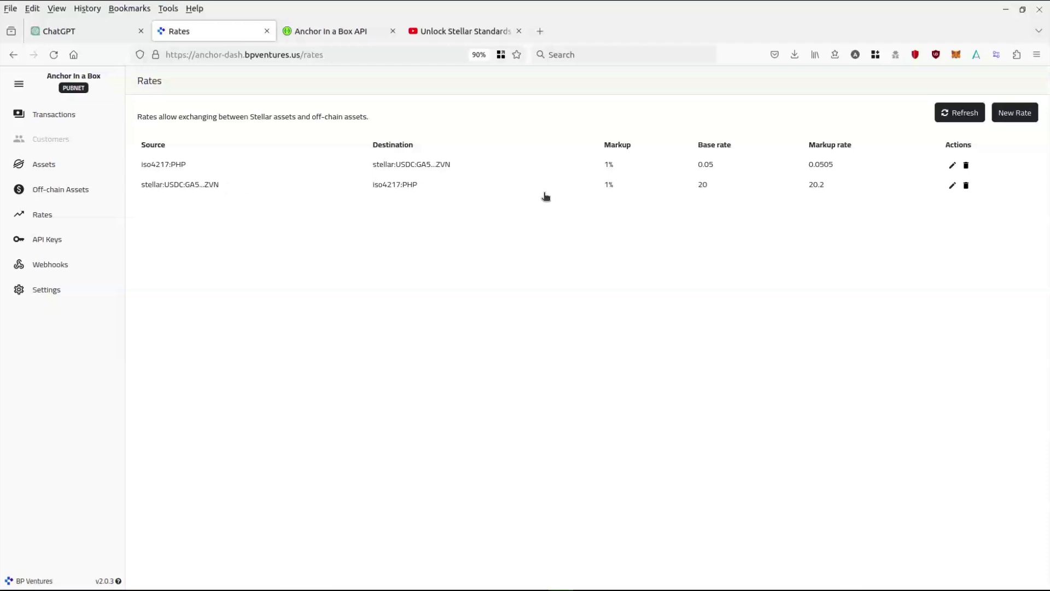
{"action": "left_click_drag", "start_coordinate": [190, 165], "coordinate": [146, 169]}
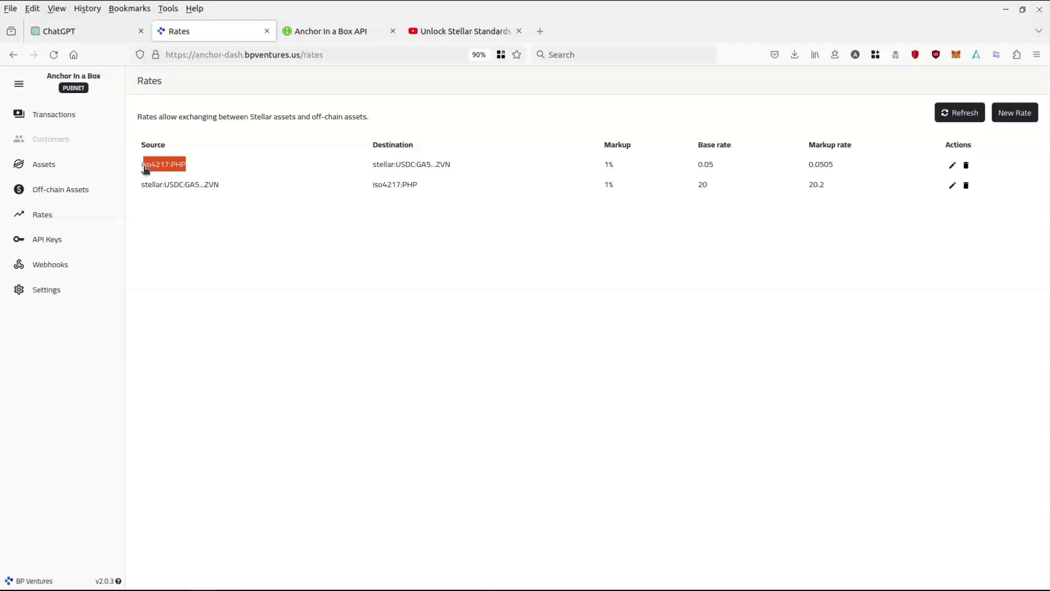
{"action": "left_click_drag", "start_coordinate": [146, 168], "coordinate": [148, 170]}
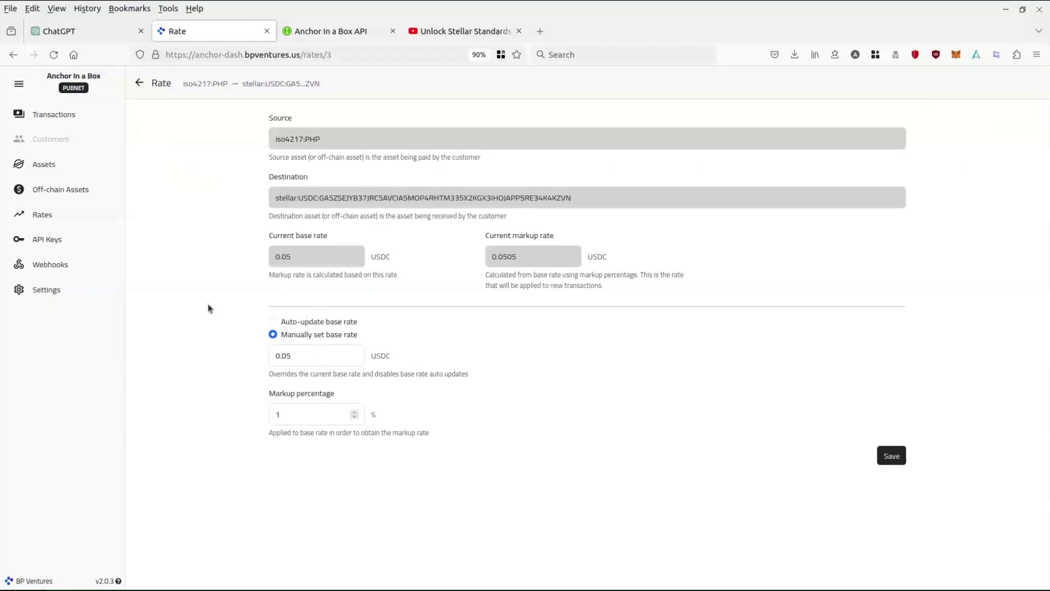
{"action": "left_click", "coordinate": [47, 265]}
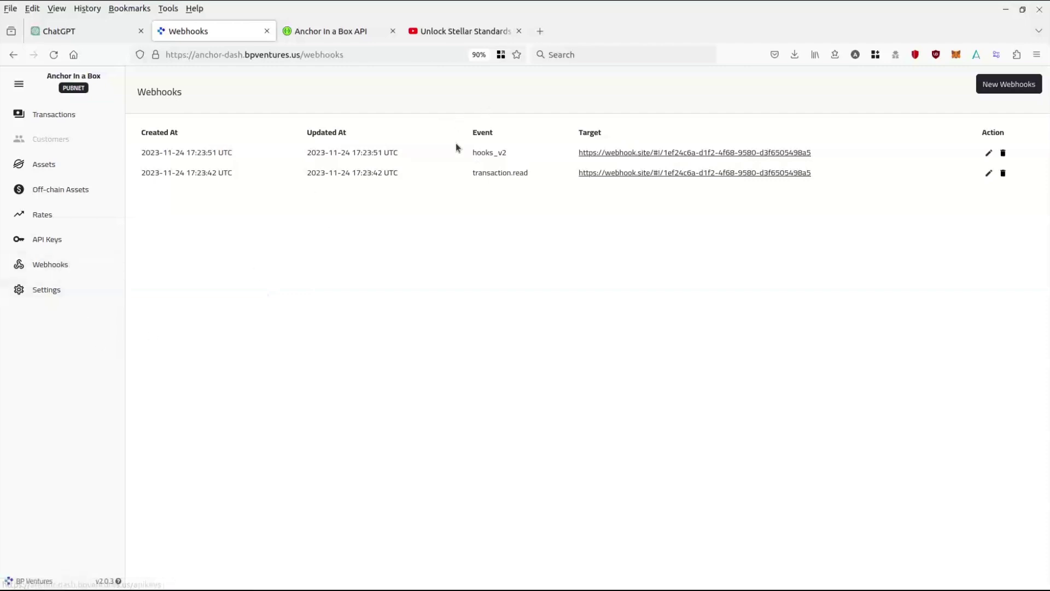
Step: Open the anchor's settings and examine the authentication method in use
{"action": "left_click", "coordinate": [44, 294]}
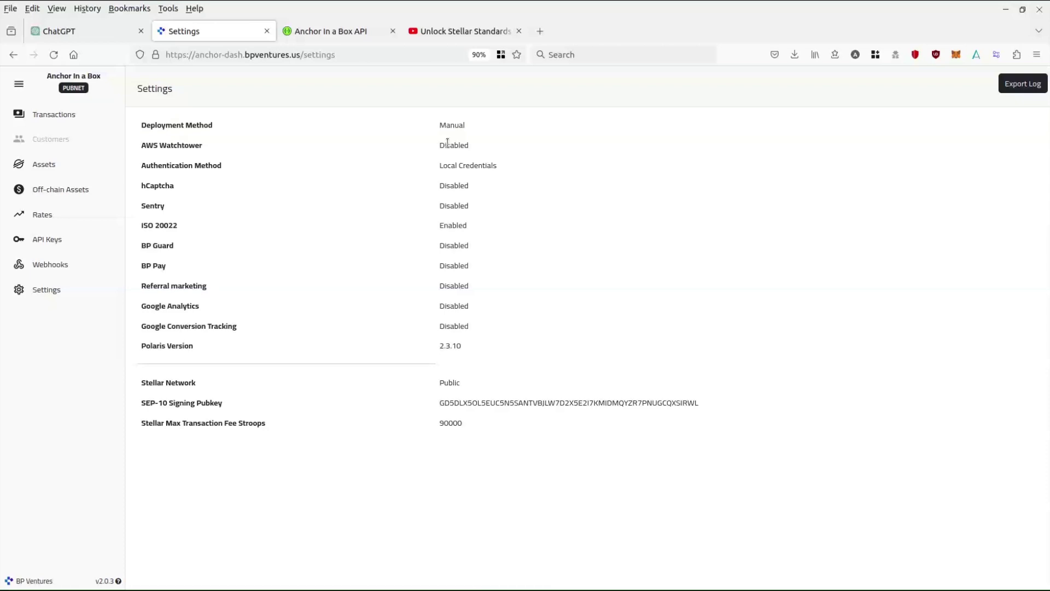
{"action": "left_click_drag", "start_coordinate": [153, 167], "coordinate": [244, 164]}
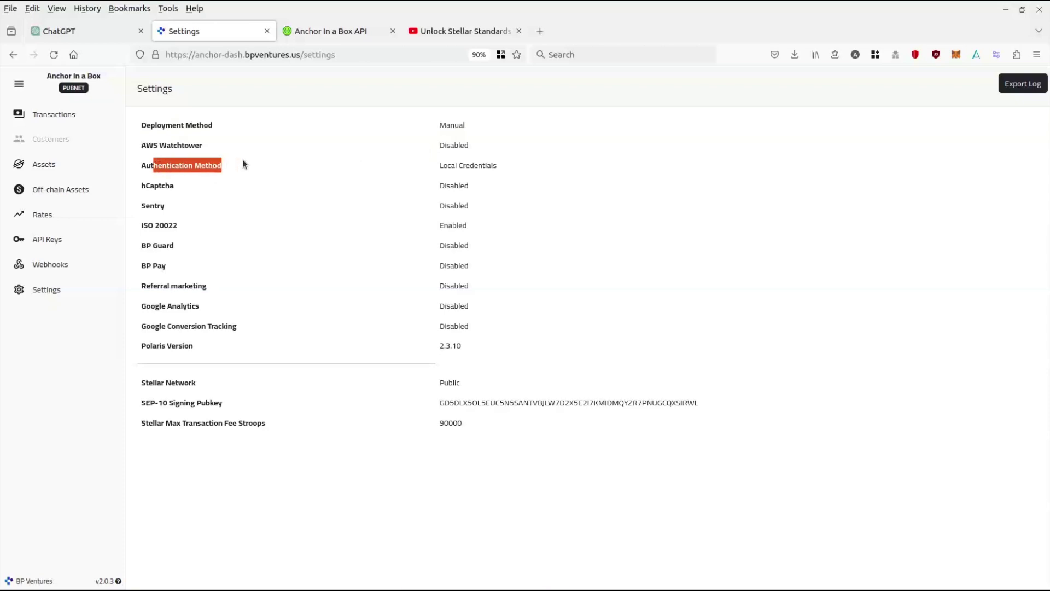
{"action": "left_click_drag", "start_coordinate": [448, 166], "coordinate": [514, 169]}
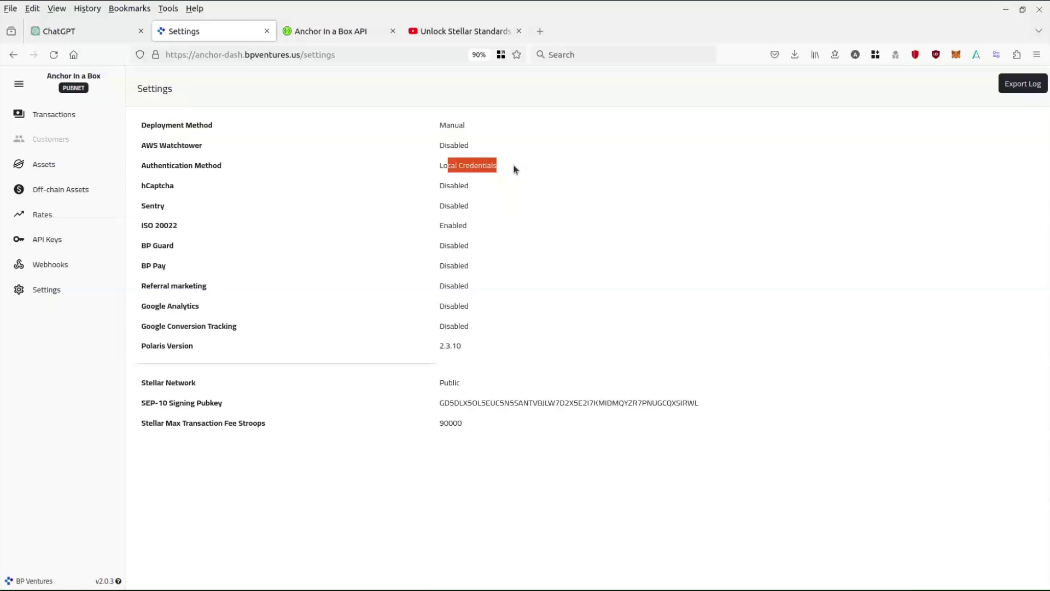
{"action": "left_click", "coordinate": [514, 170]}
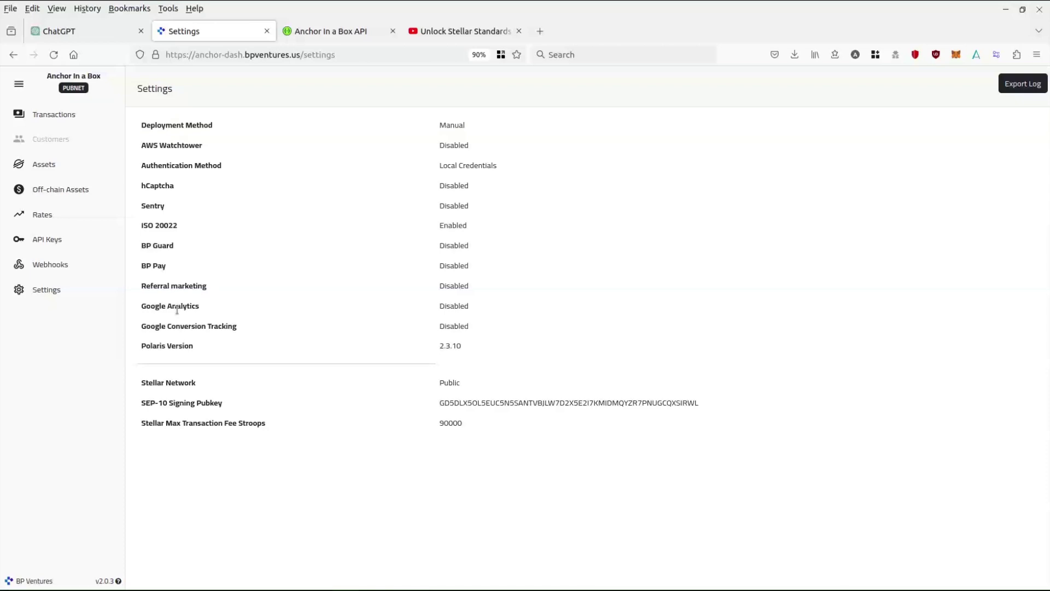
Step: Examine the settings for Google Conversion Tracking, Polaris version, Stellar network, SEP-10 signing pubkey and maximum transaction fee
{"action": "left_click_drag", "start_coordinate": [187, 326], "coordinate": [196, 326]}
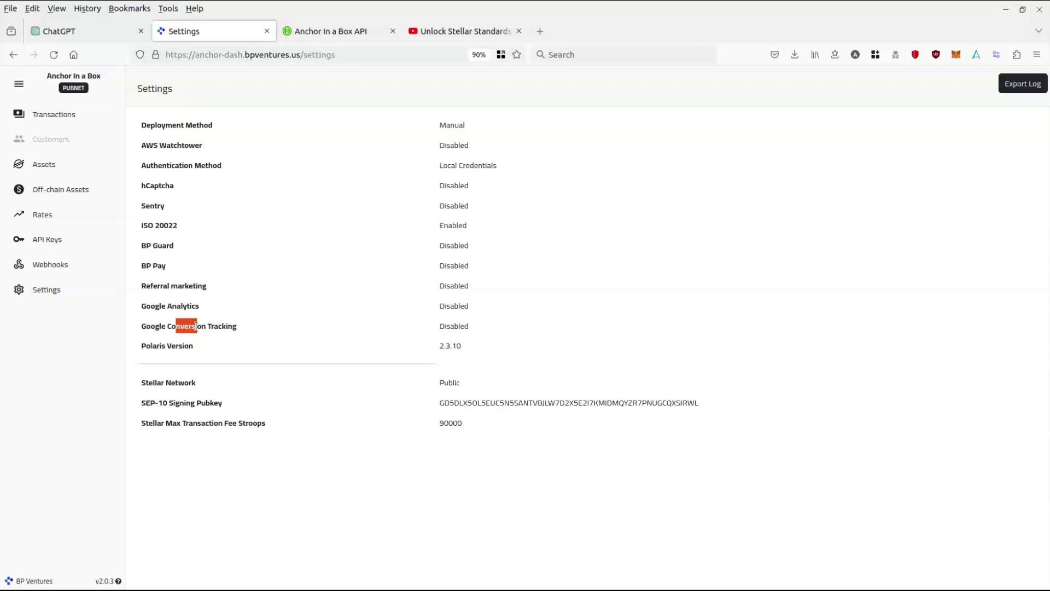
{"action": "left_click", "coordinate": [169, 347]}
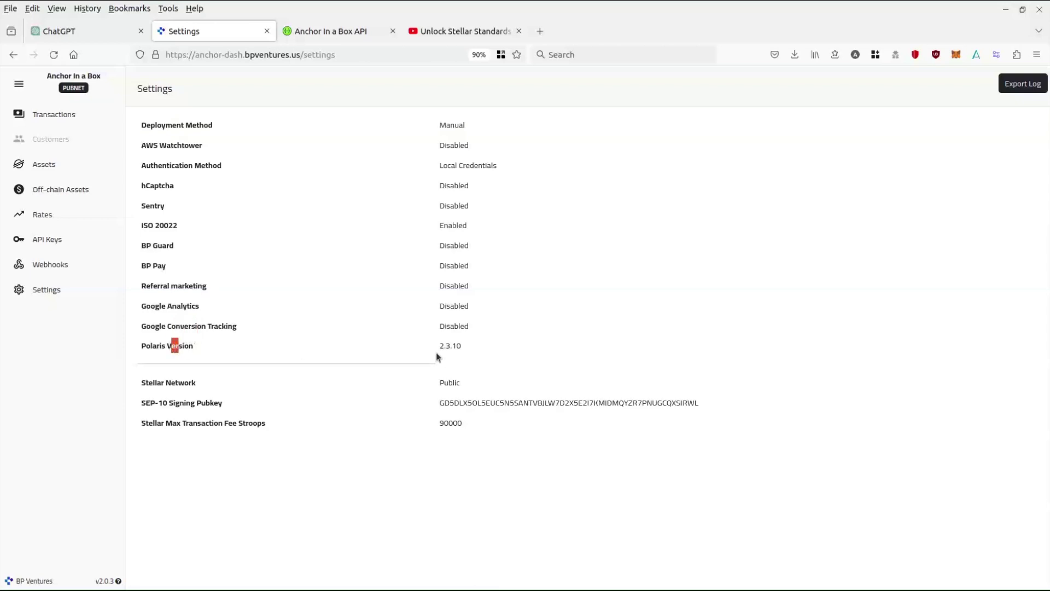
{"action": "left_click_drag", "start_coordinate": [437, 351], "coordinate": [460, 349]}
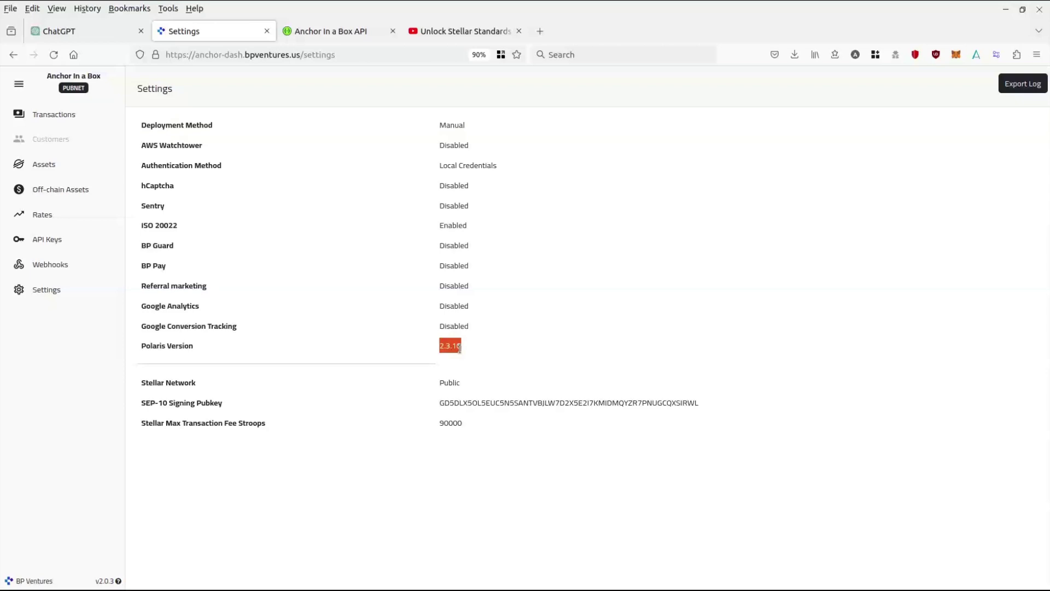
{"action": "double_click", "coordinate": [452, 383]}
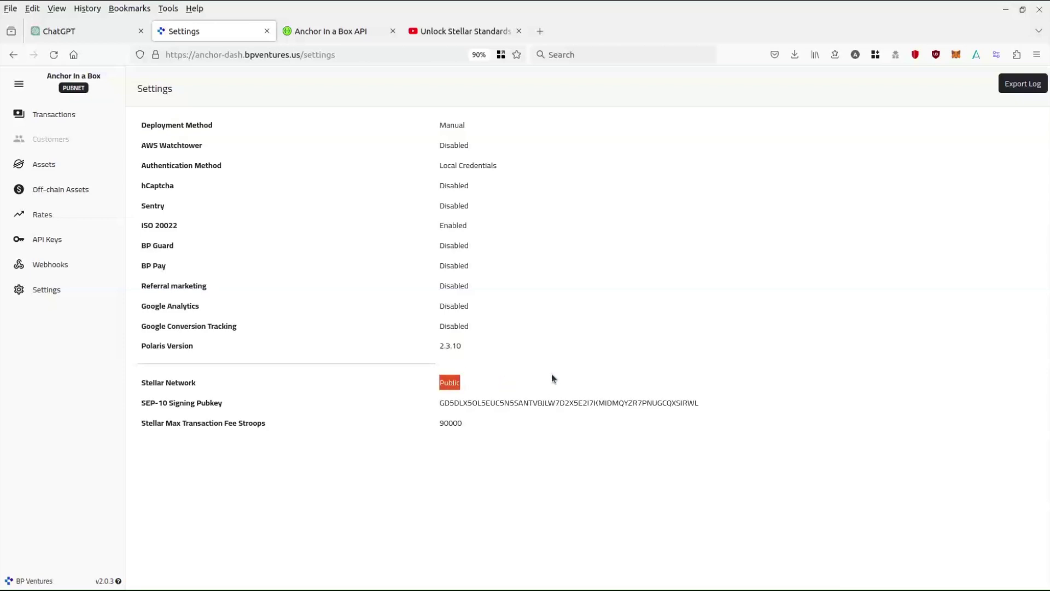
{"action": "left_click", "coordinate": [508, 403]}
{"action": "double_click", "coordinate": [508, 404]}
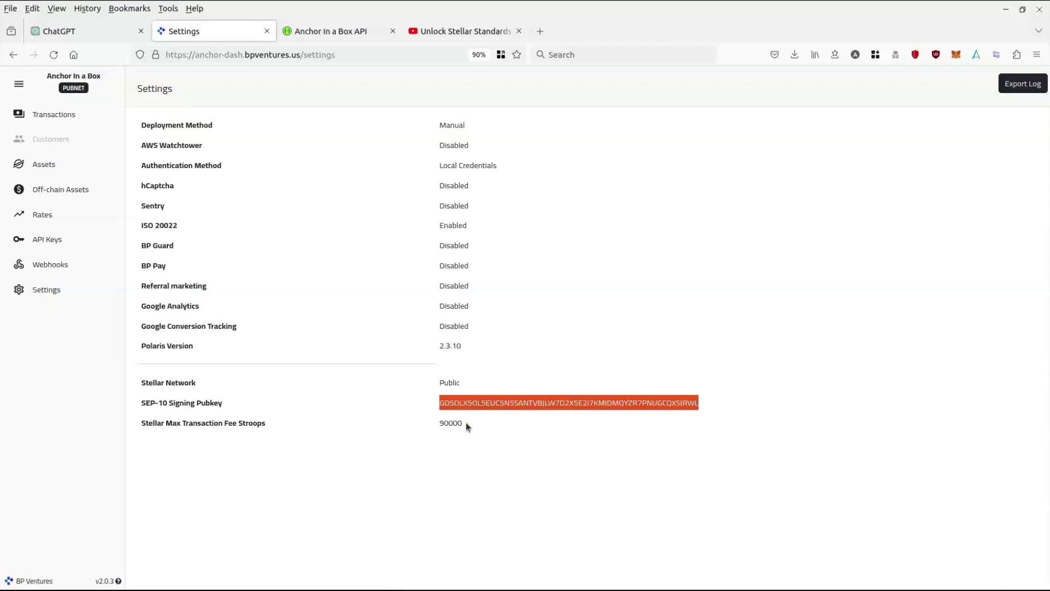
{"action": "double_click", "coordinate": [451, 424]}
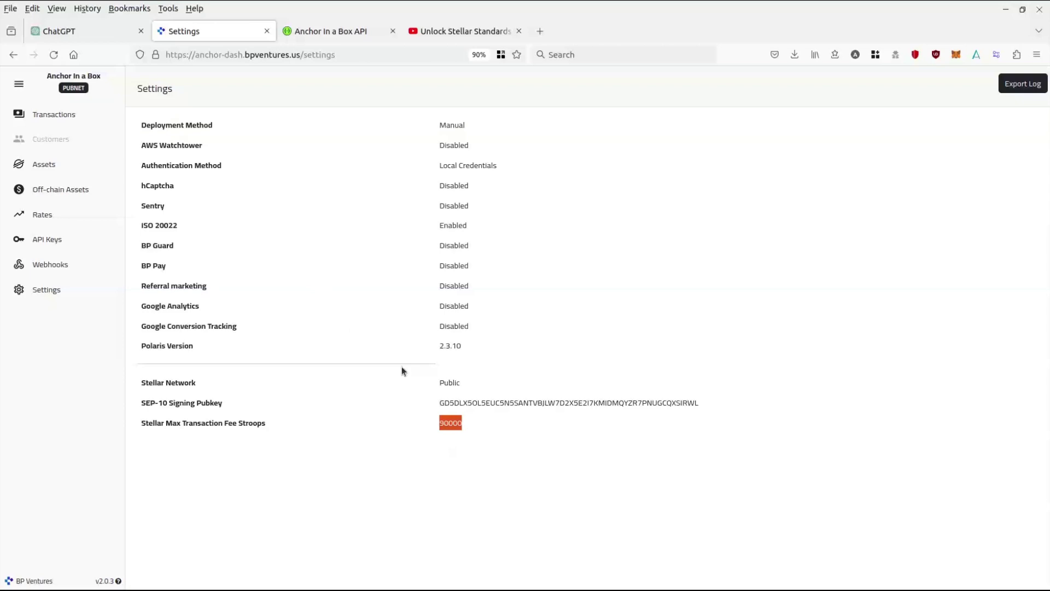
Step: View the Assets list with the navigation sidebar collapsed, and return to the Transactions list with the sidebar expanded
{"action": "left_click", "coordinate": [19, 82]}
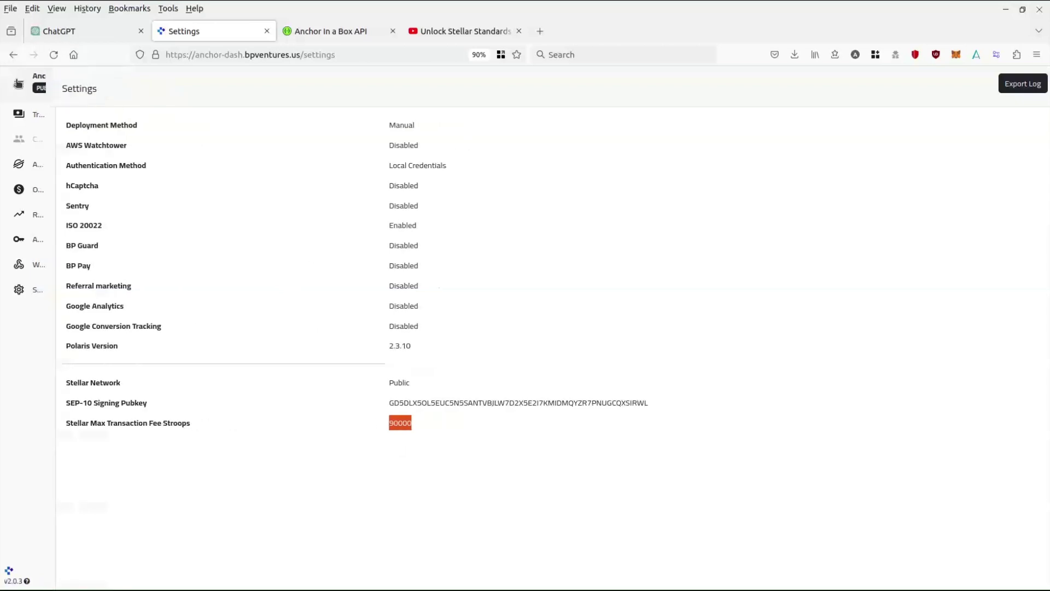
{"action": "left_click", "coordinate": [19, 164]}
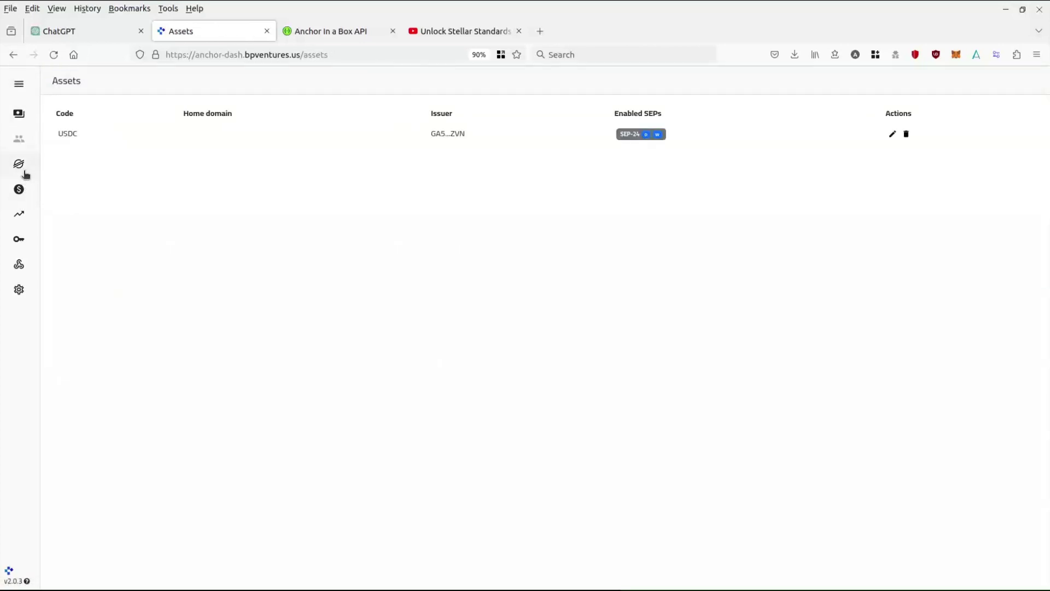
{"action": "left_click", "coordinate": [16, 87]}
{"action": "left_click", "coordinate": [38, 114]}
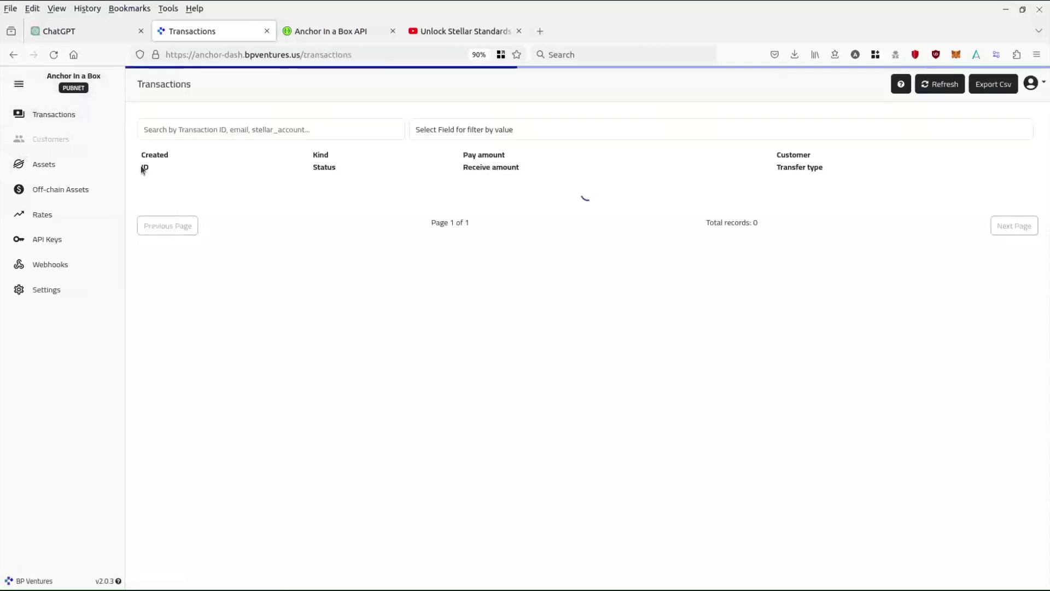